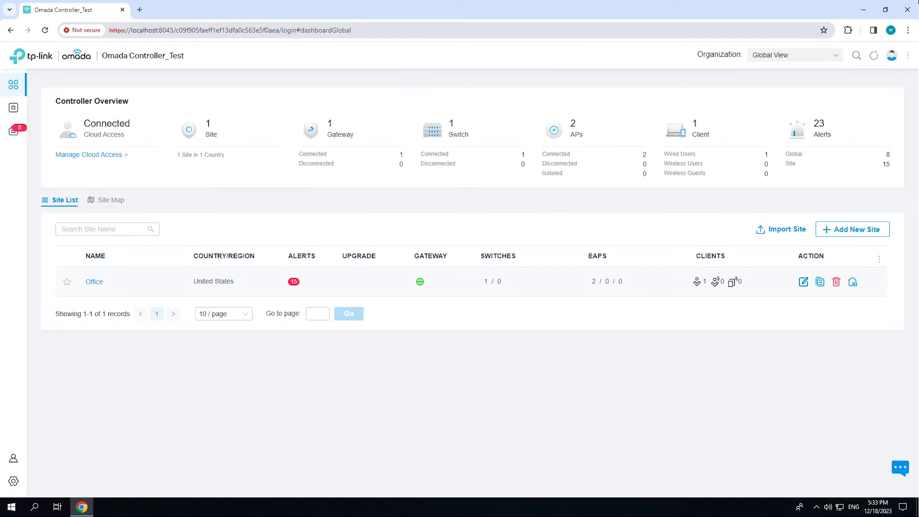
Open the office Wi-Fi network of the Office site for editing in the site's wireless network settings
click(794, 54)
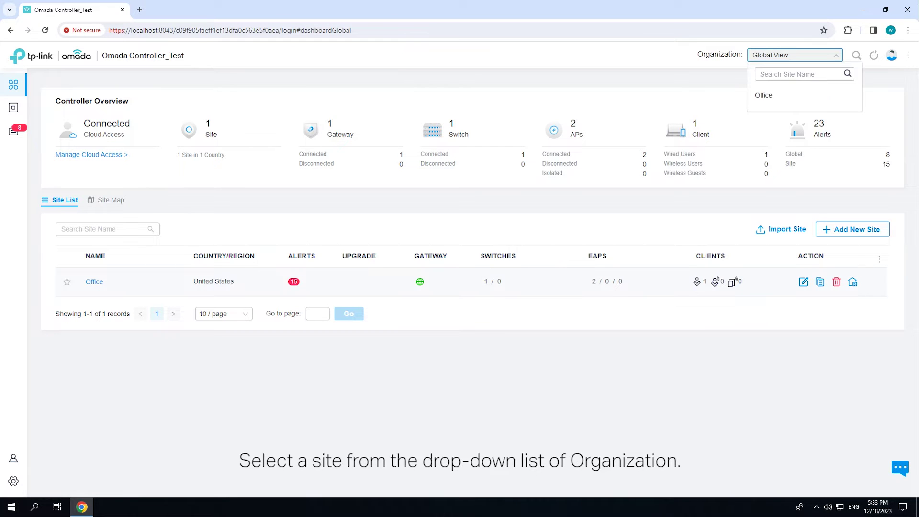
click(795, 95)
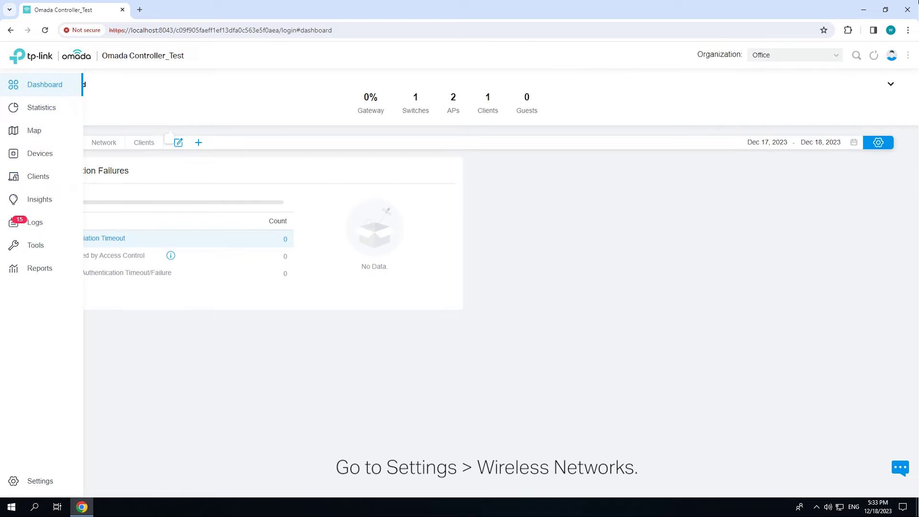
click(40, 480)
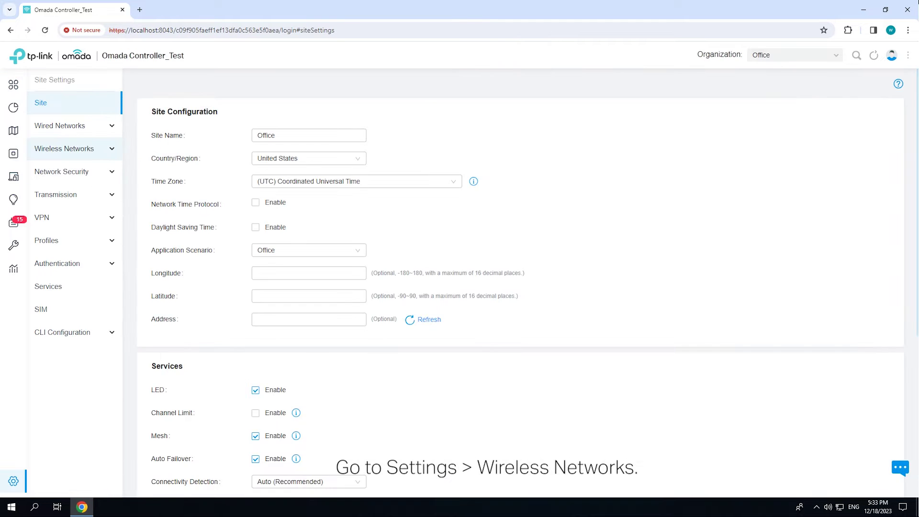
click(64, 149)
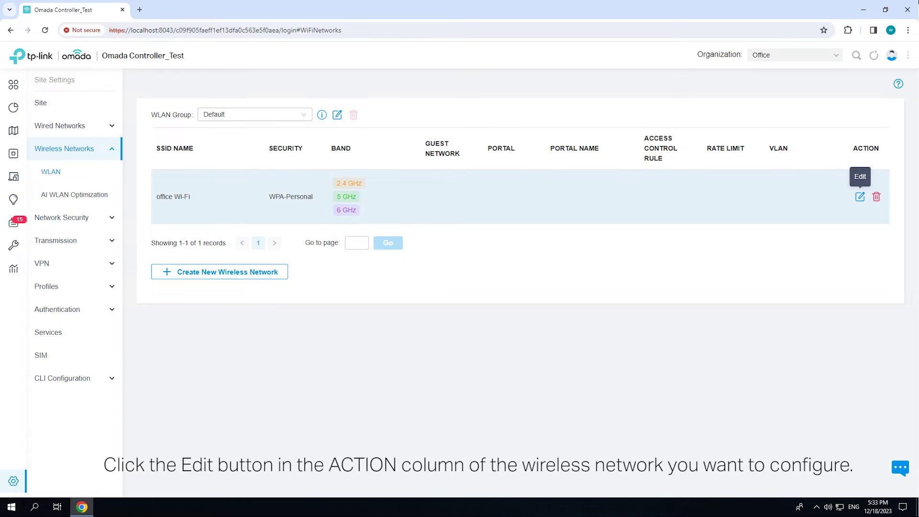
click(861, 197)
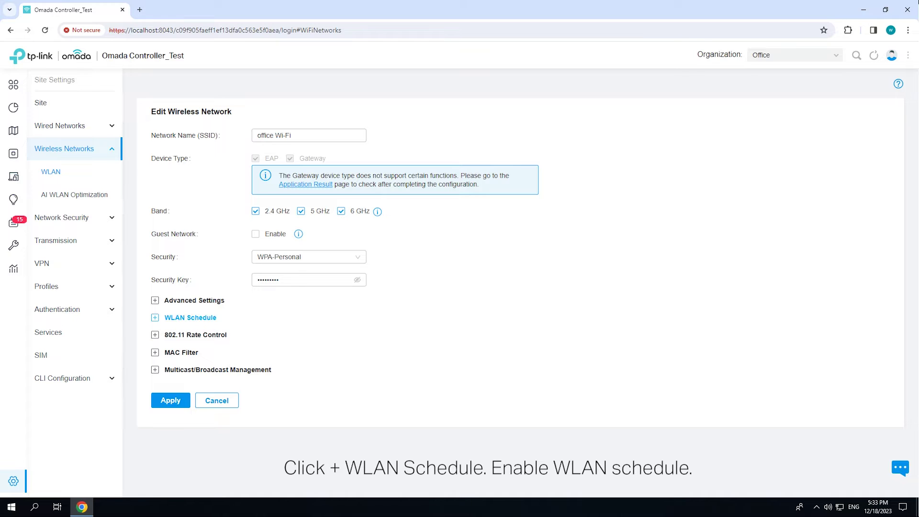
Enable the WLAN schedule for the office Wi-Fi network with the Radio off action
click(190, 318)
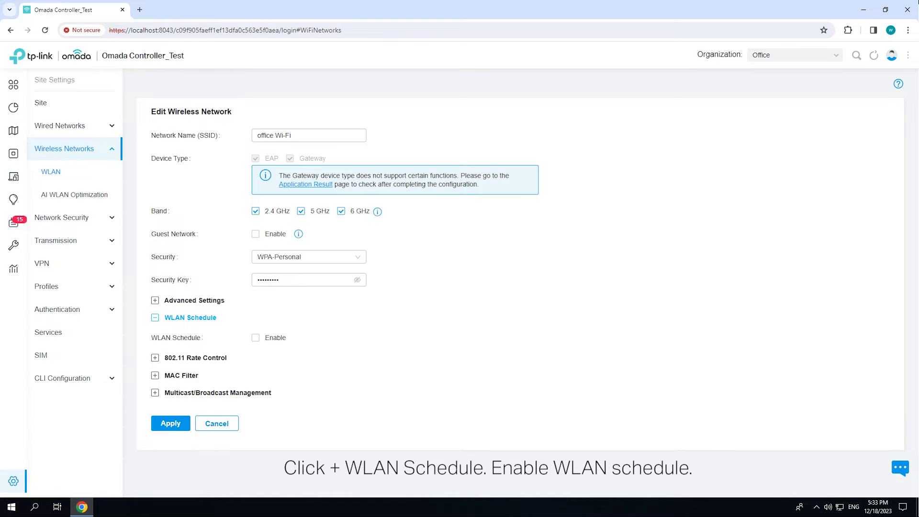
click(255, 338)
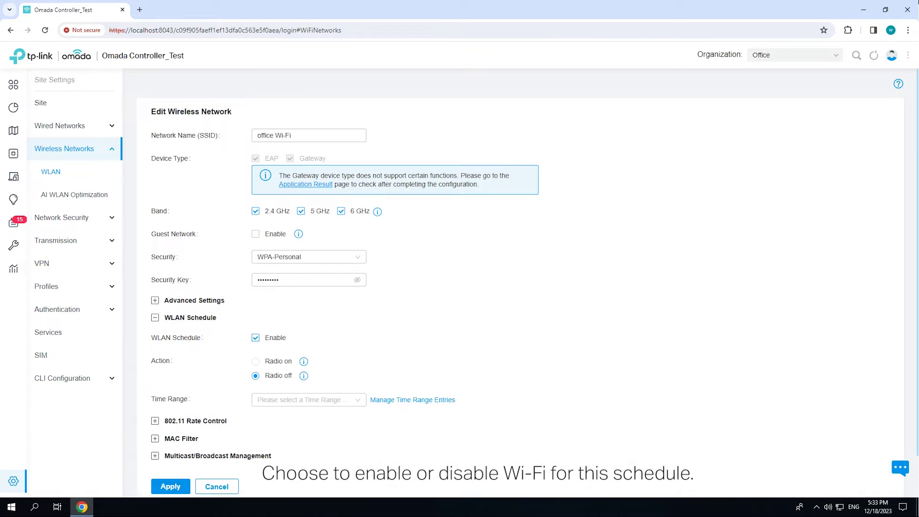
mouse_move(304, 376)
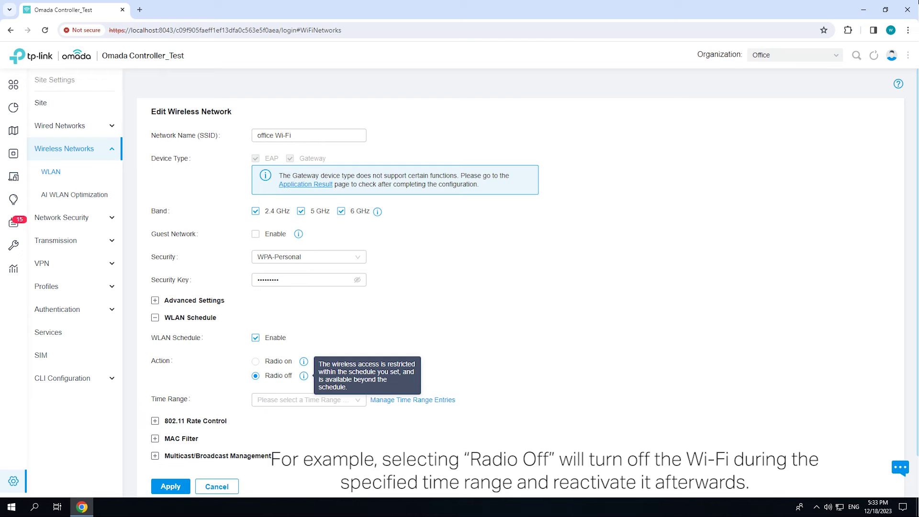
Create a time range entry named After Hours for weekdays, covering 06:00 pm to 12:00 am and 12:00 am to 08:00 am
scroll(303, 376, down, 1)
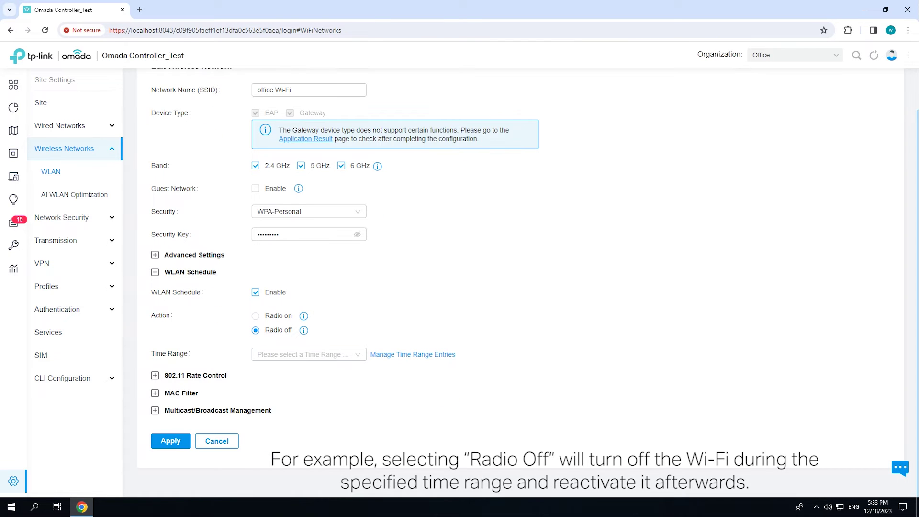
click(309, 354)
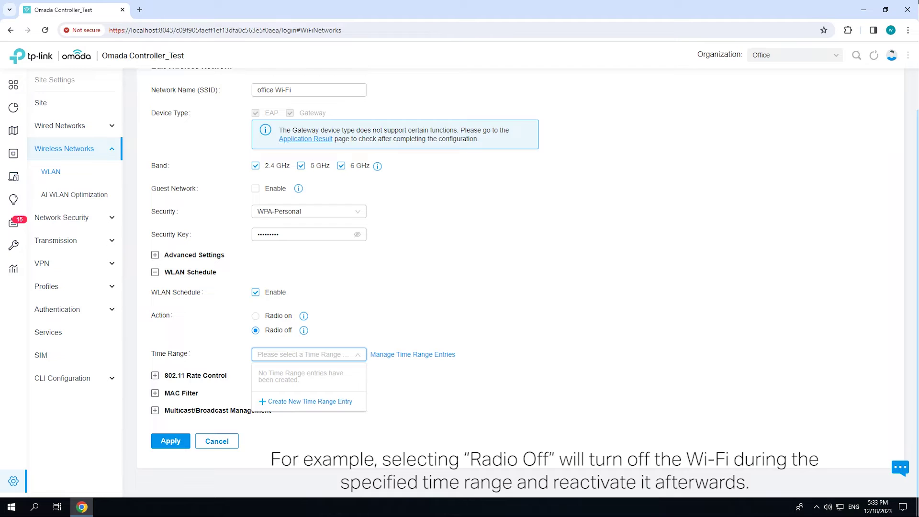
click(310, 401)
text(After Hours)
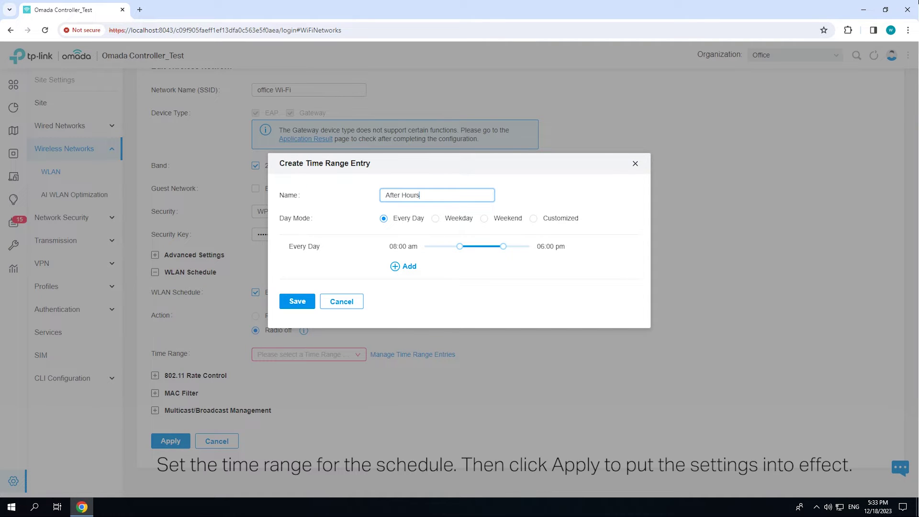
click(435, 218)
drag(459, 246, 424, 256)
click(403, 266)
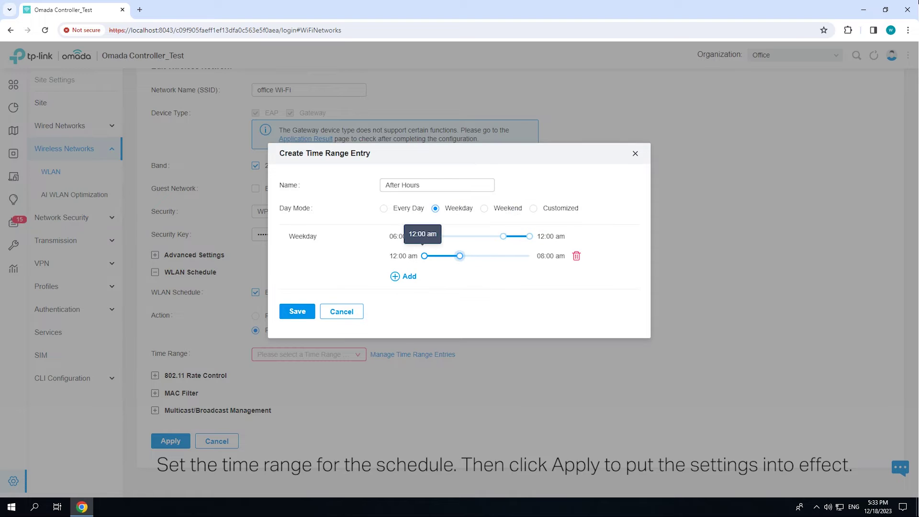
click(298, 311)
Assign the After Hours time range to the WLAN schedule and apply the wireless network settings
click(309, 355)
click(278, 370)
scroll(459, 287, down, 2)
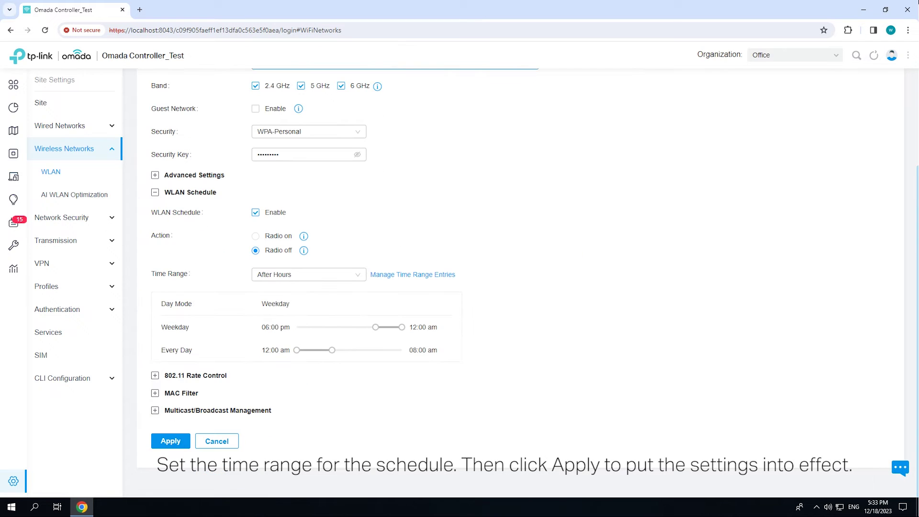
click(171, 441)
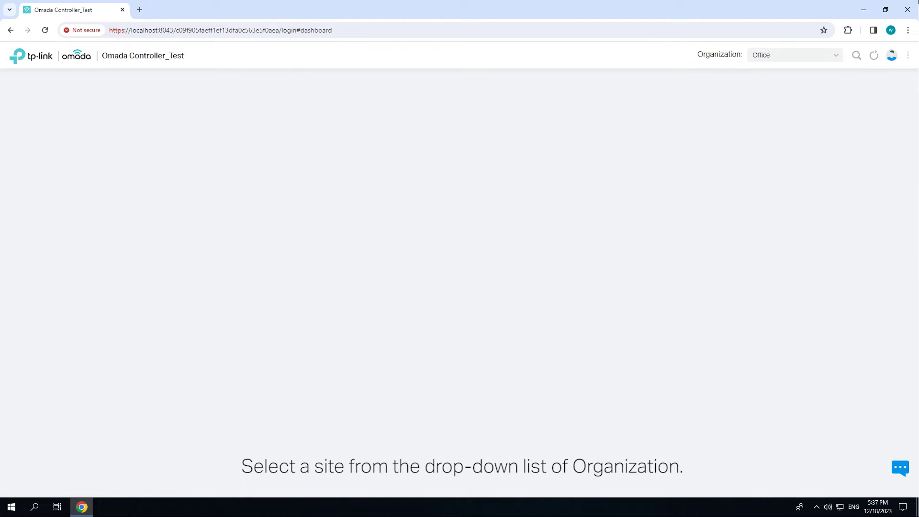
Start a new port schedule in the Office site's service settings and name it Work Time
click(22, 480)
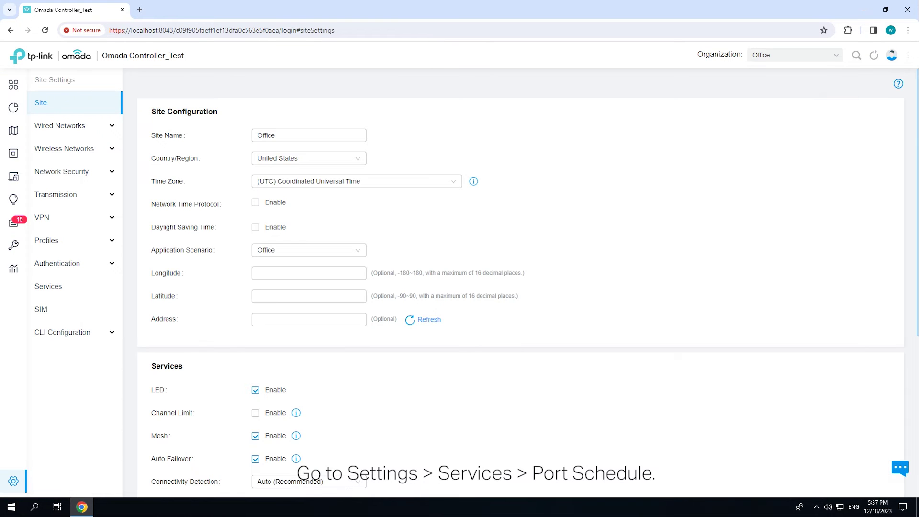
click(47, 286)
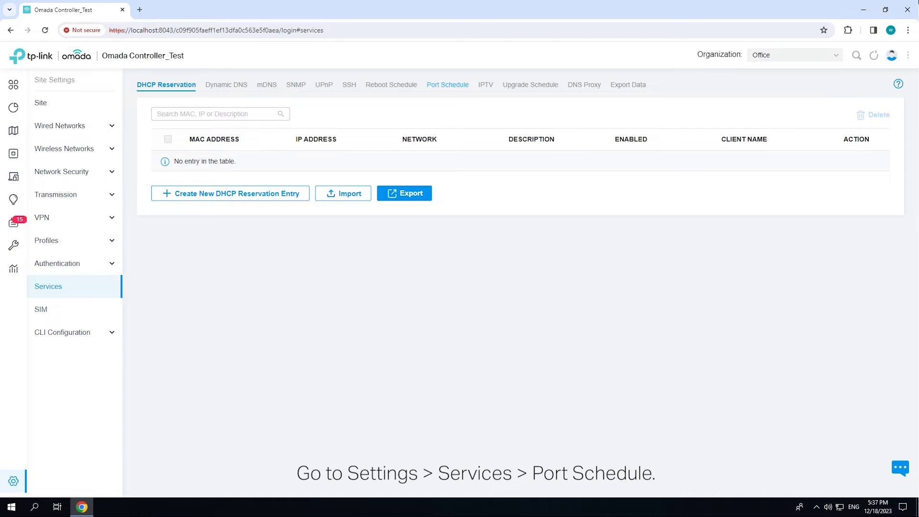
click(447, 84)
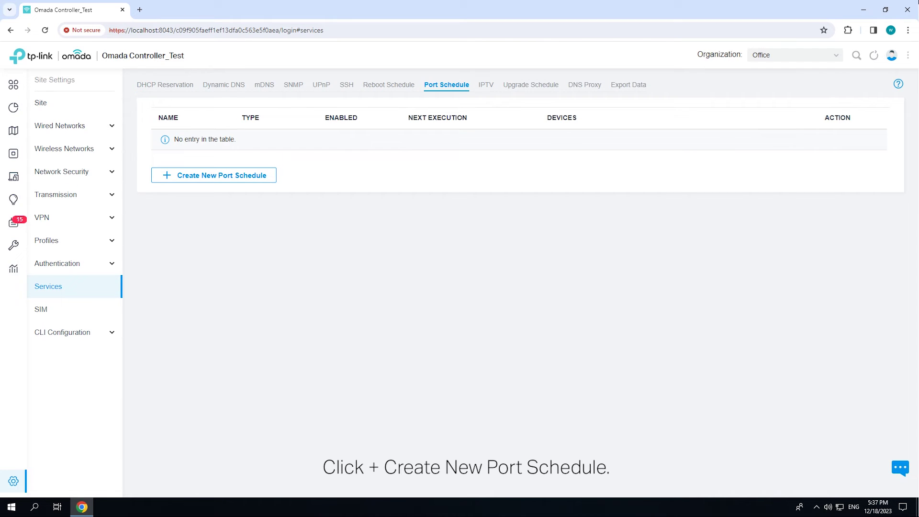
click(214, 176)
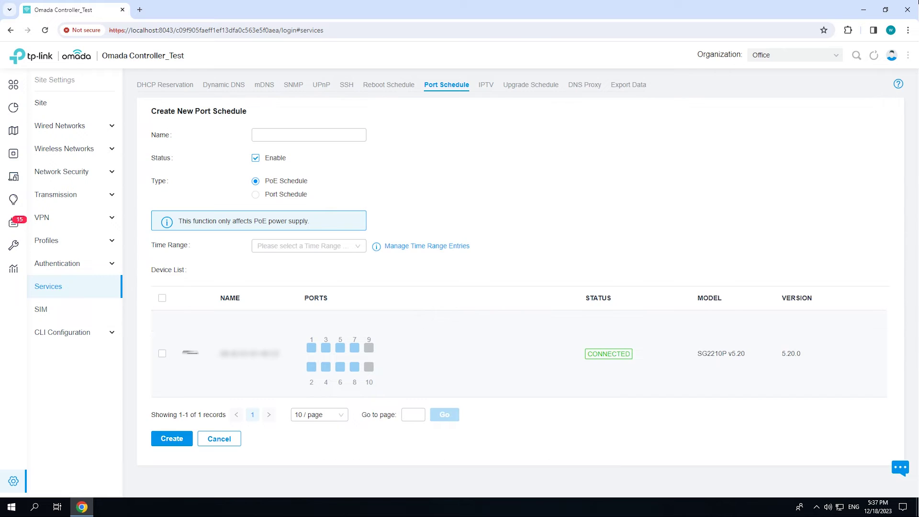
click(257, 134)
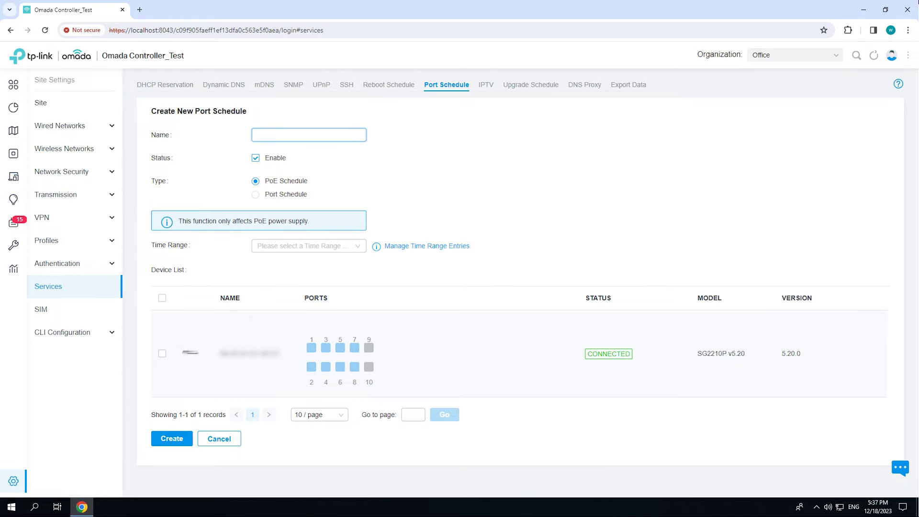
text(Wok)
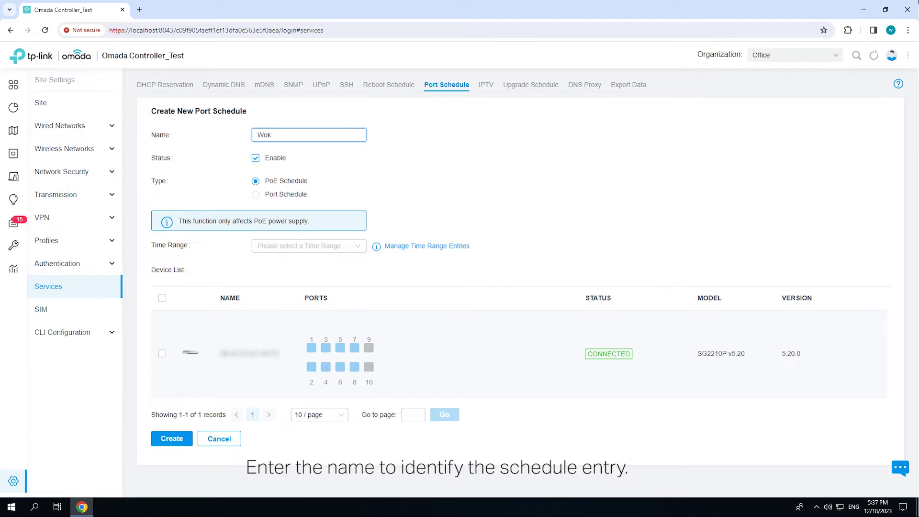
text(k Time)
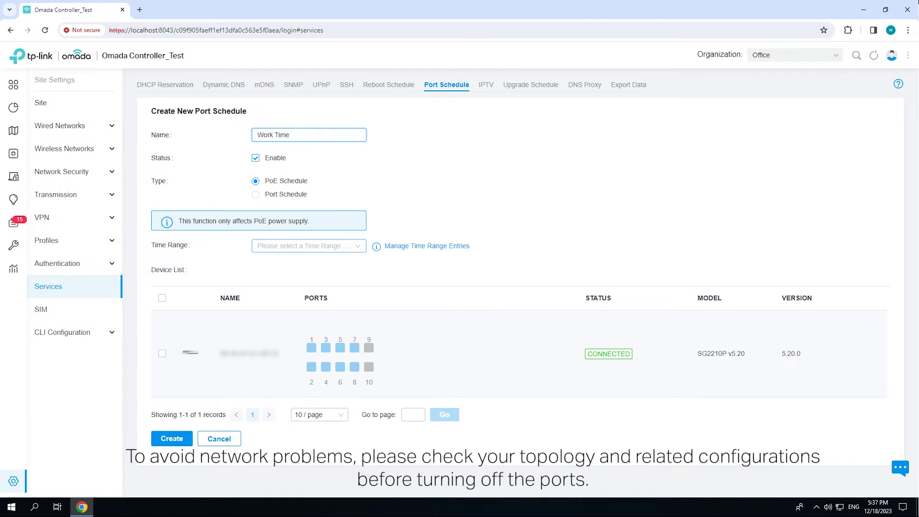
Create a time range entry named PoE On for the PoE schedule, covering weekdays from 08:00 am to 06:00 pm
click(308, 246)
click(306, 293)
click(437, 195)
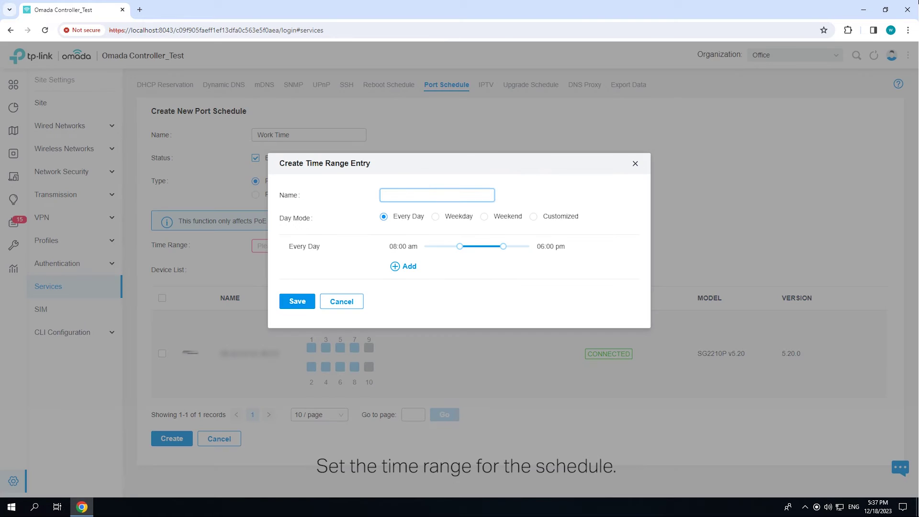
text(PoE On)
click(435, 216)
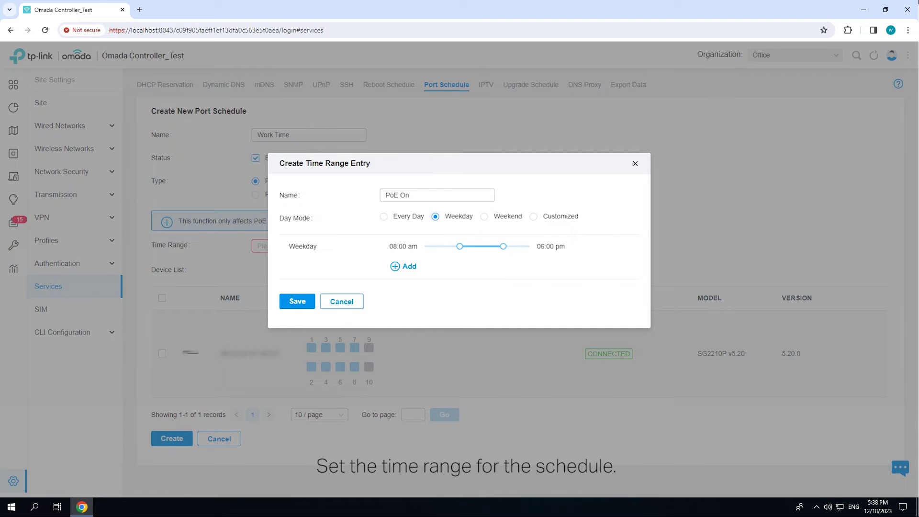
mouse_move(503, 246)
click(297, 301)
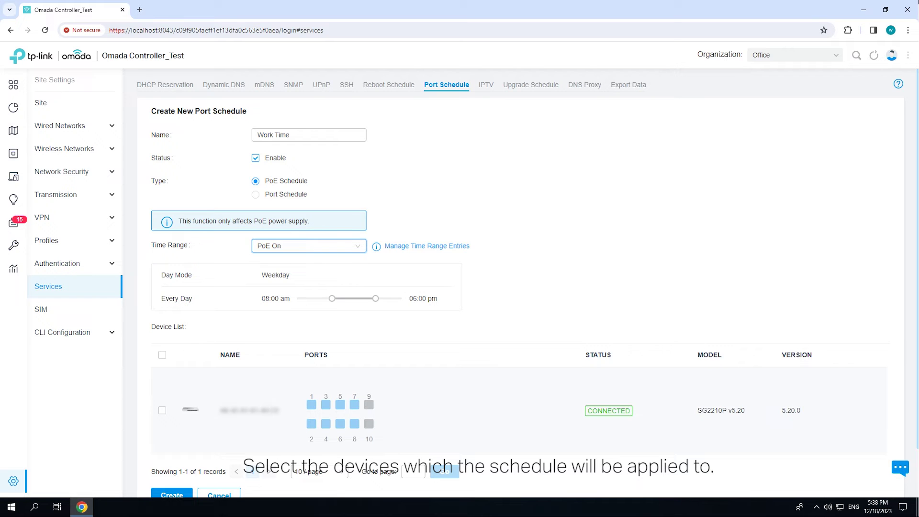
Select ports 1 to 8 of the SG2210P switch for the PoE schedule and create it
scroll(478, 364, down, 1)
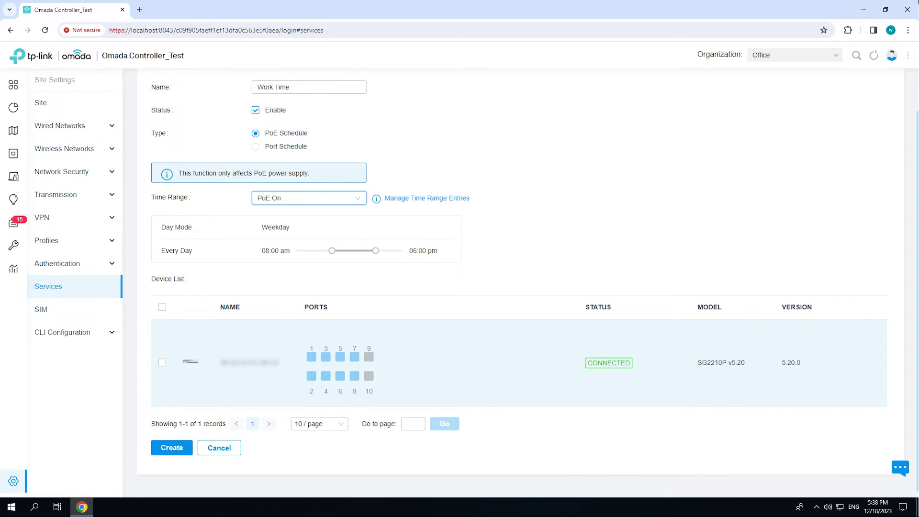
click(311, 357)
click(325, 357)
click(340, 357)
click(355, 357)
click(312, 376)
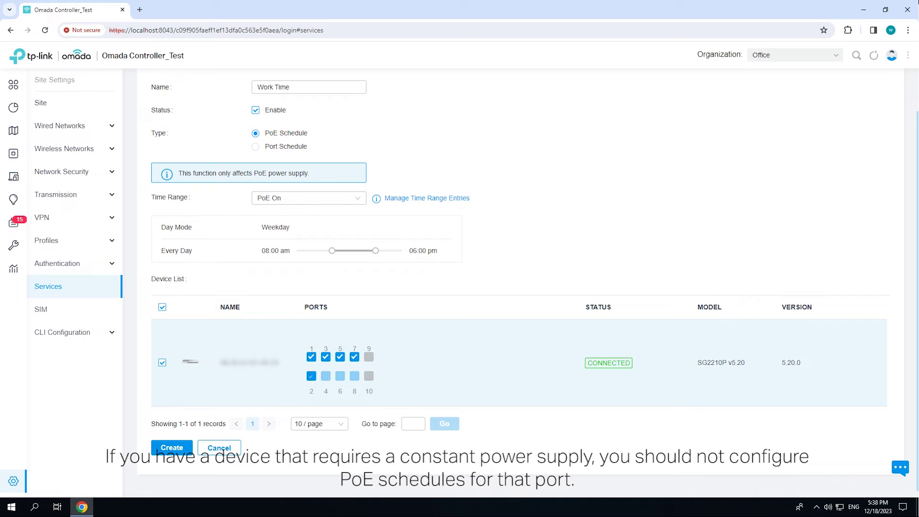
click(326, 376)
click(354, 376)
scroll(520, 268, down, 1)
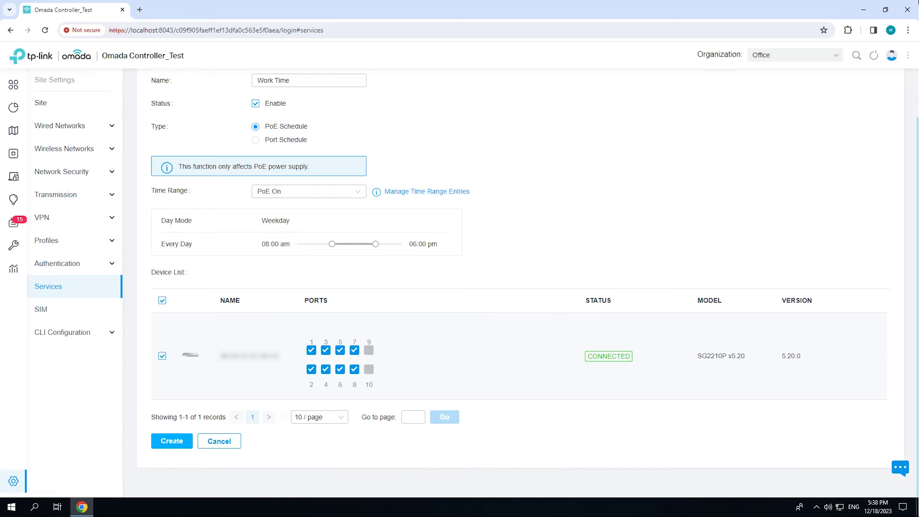
click(191, 441)
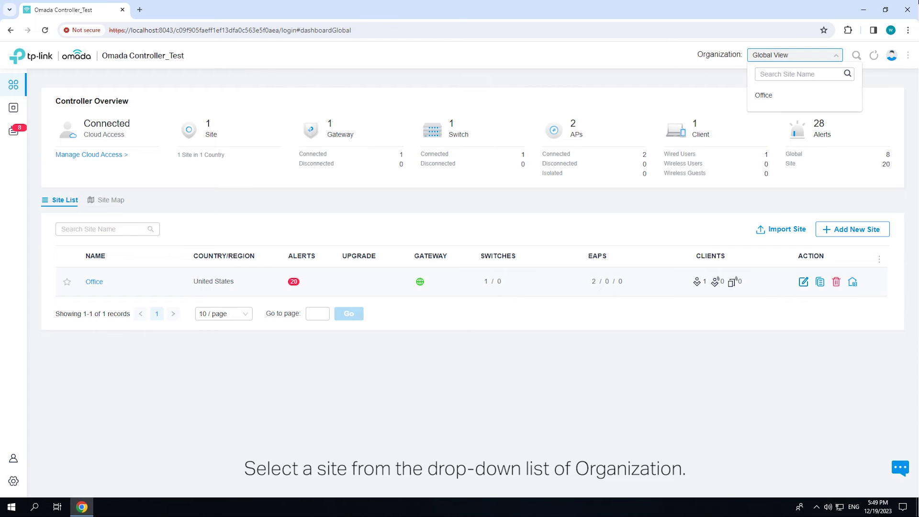
Start a new upgrade schedule in the Office site's service settings
click(764, 95)
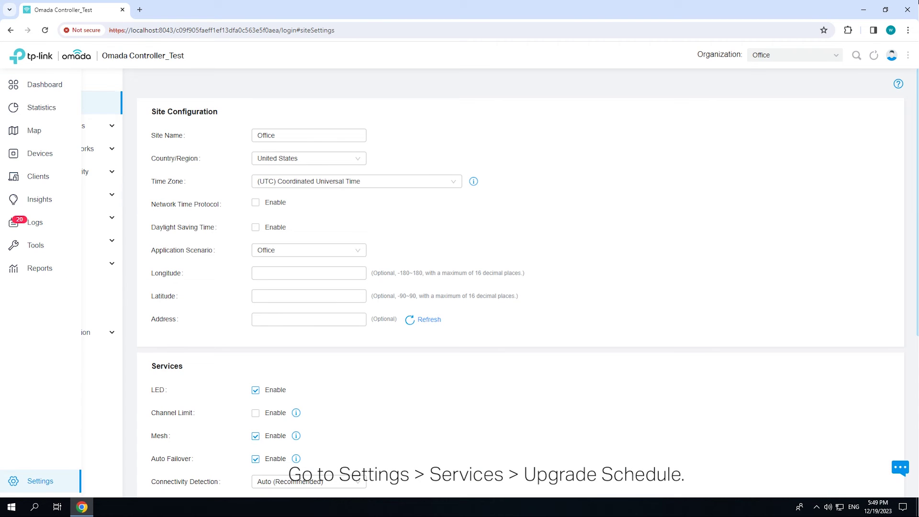
click(48, 286)
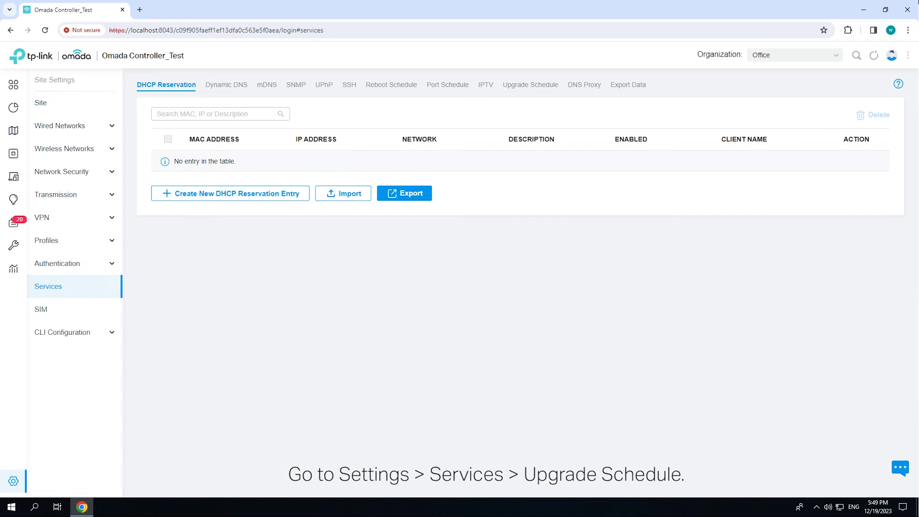
click(530, 85)
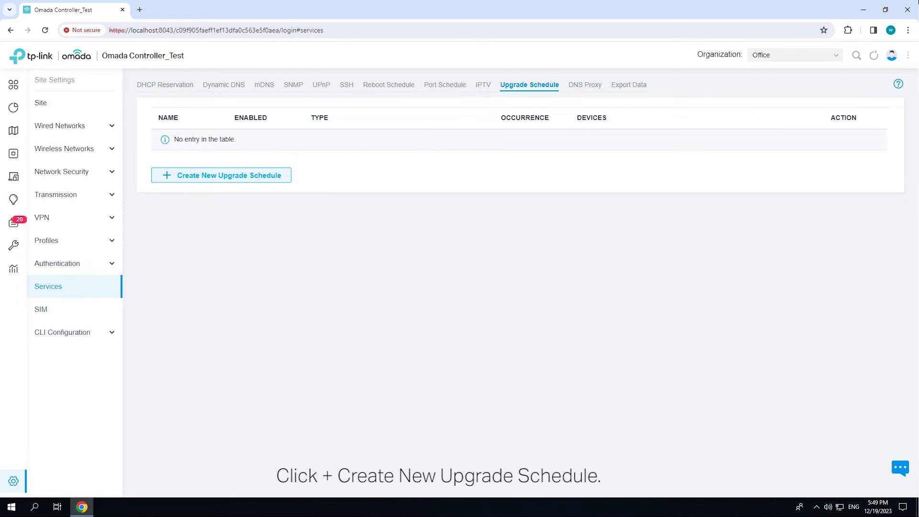
click(222, 176)
Name the upgrade schedule Upgrade EAP and set its type to Repeat
click(309, 135)
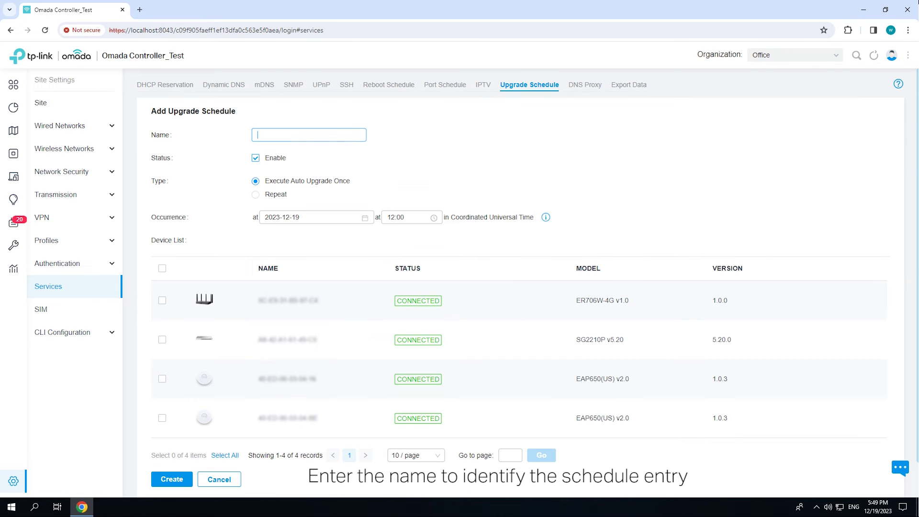
text(offic)
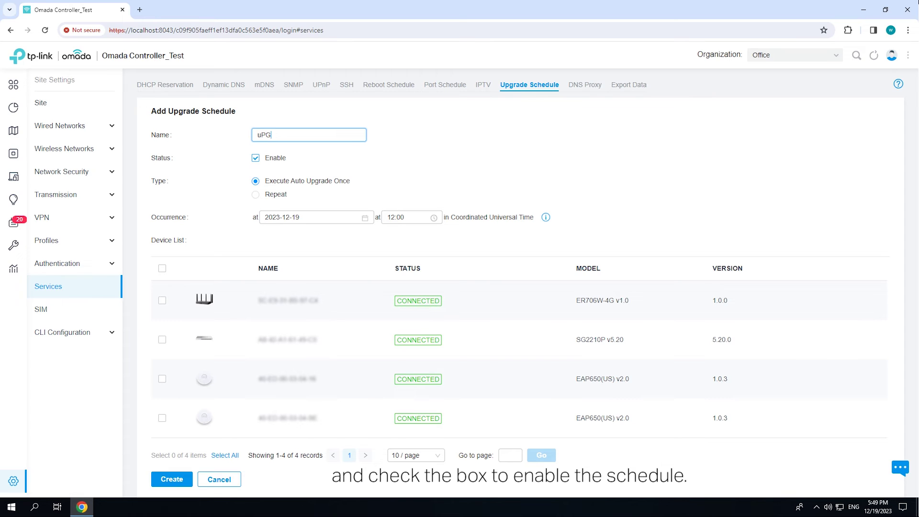
key(BackSpace)
key(BackSpace)
key(BackSpace)
key(BackSpace)
key(BackSpace)
text(Upgrade EAP)
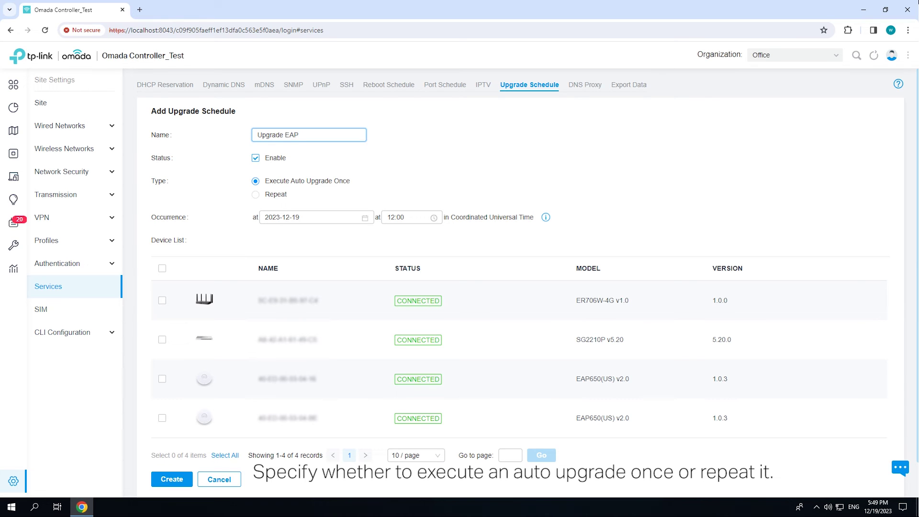
click(256, 194)
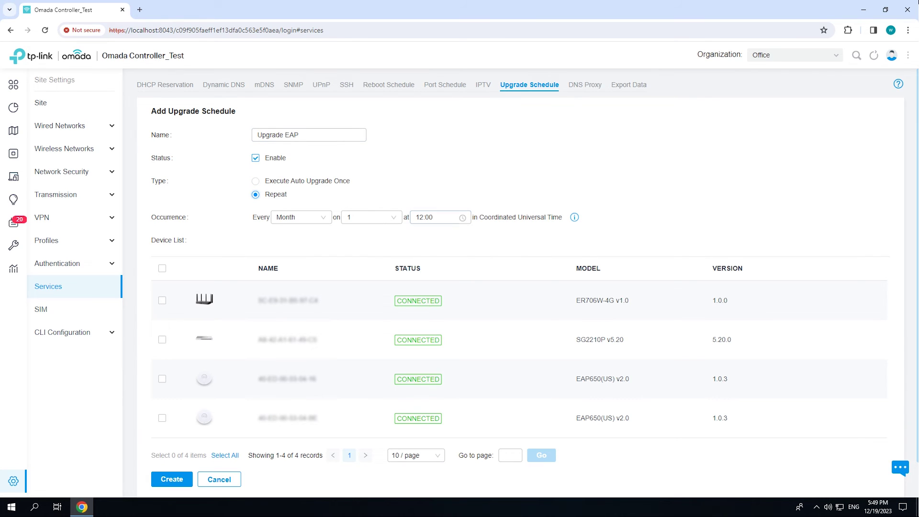
Set the upgrade schedule's occurrence time to 00:00
click(439, 218)
scroll(421, 249, up, 4)
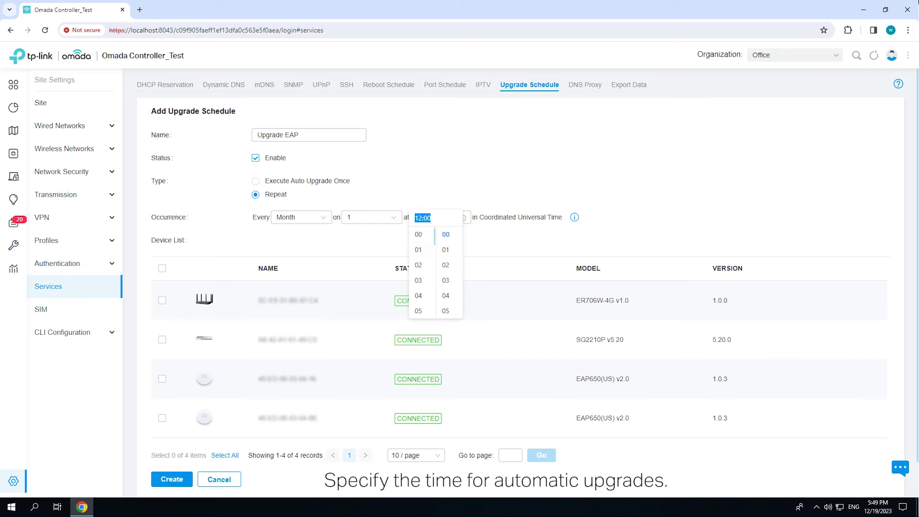
click(419, 234)
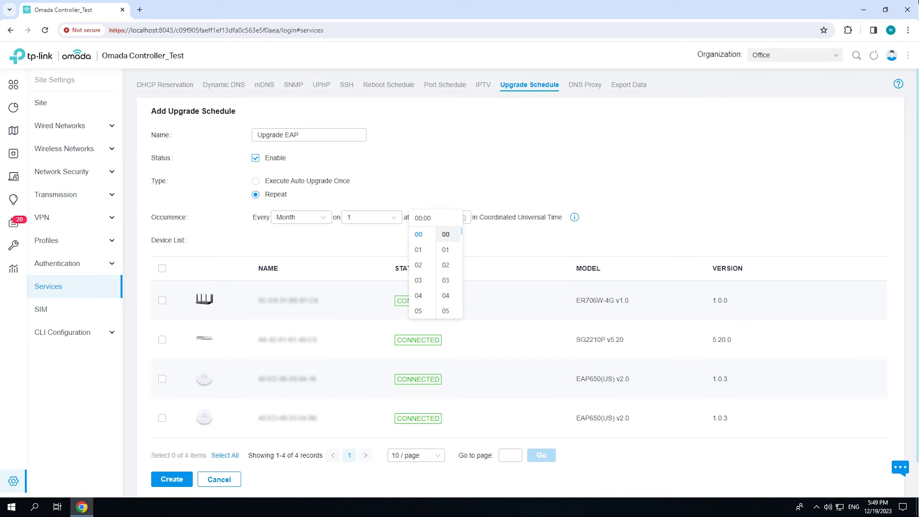
key(Escape)
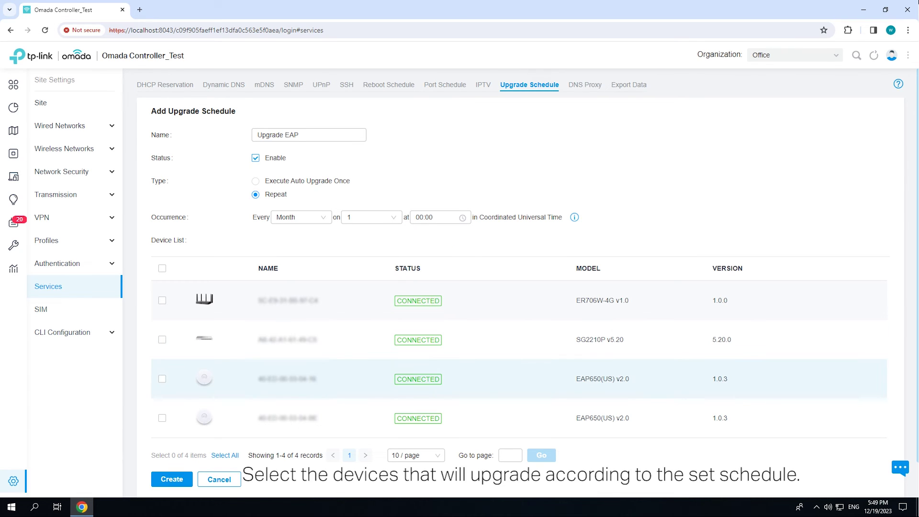
Select both EAP650(US) v2.0 access points for the upgrade schedule and create it
click(163, 379)
click(162, 418)
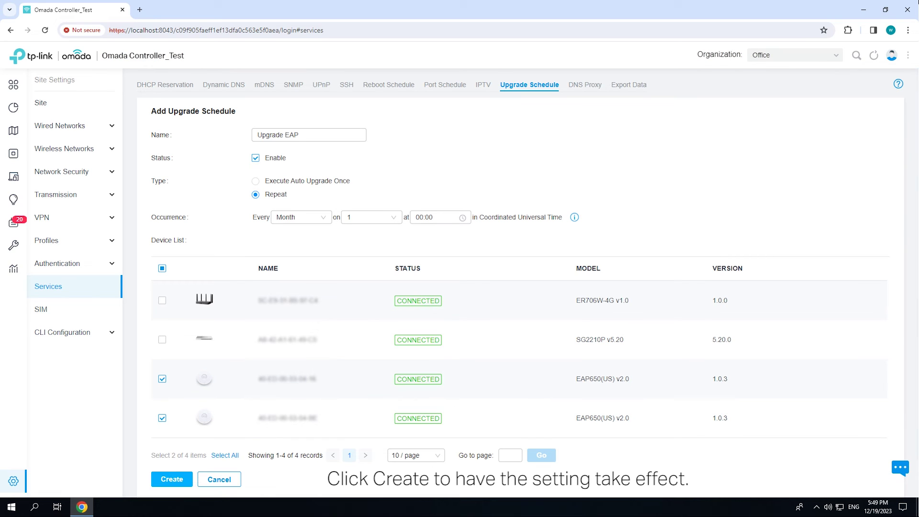
click(172, 479)
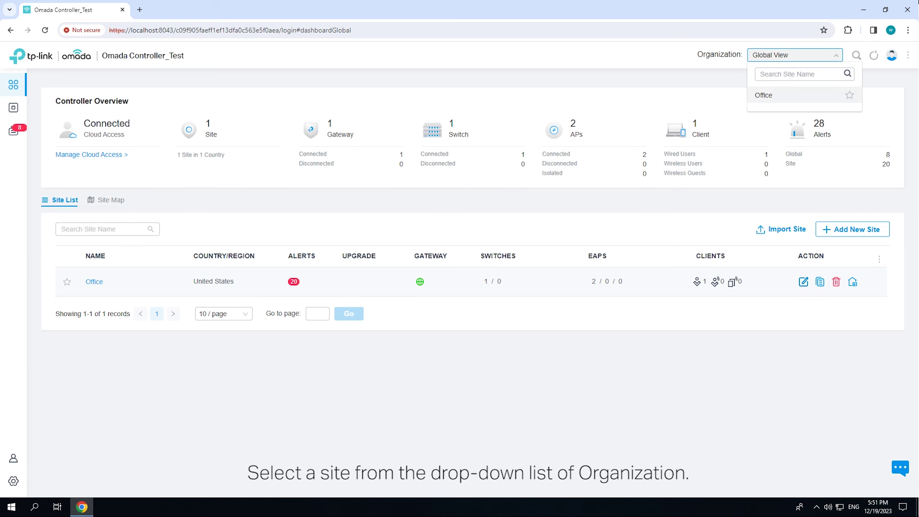
Open the Office site and start a new reboot schedule in its service settings
click(795, 94)
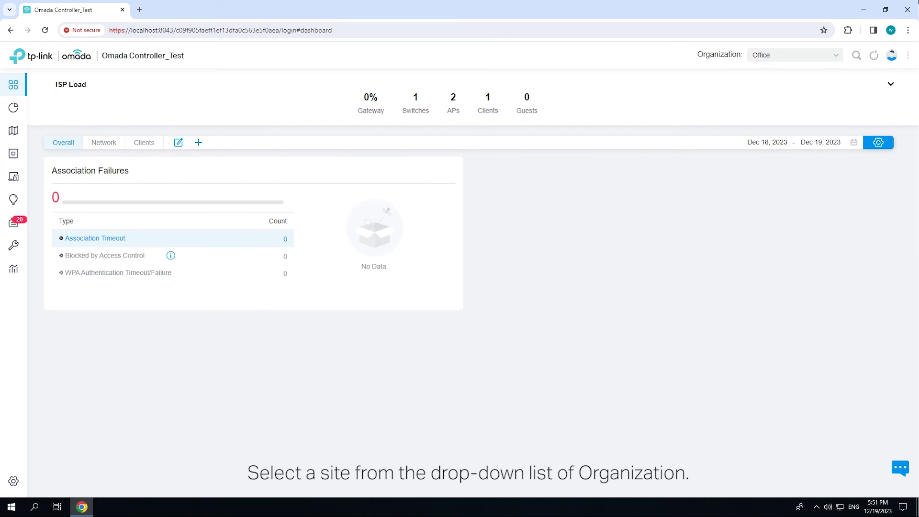
click(13, 481)
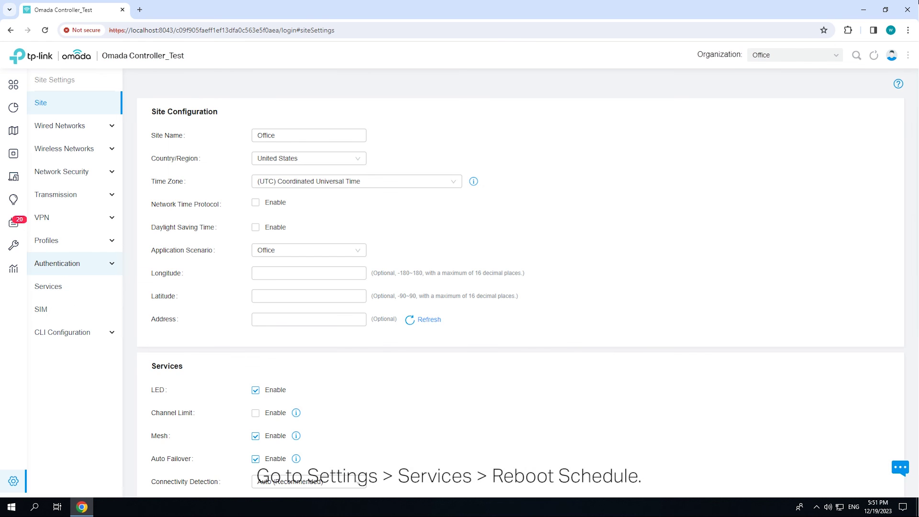
click(75, 287)
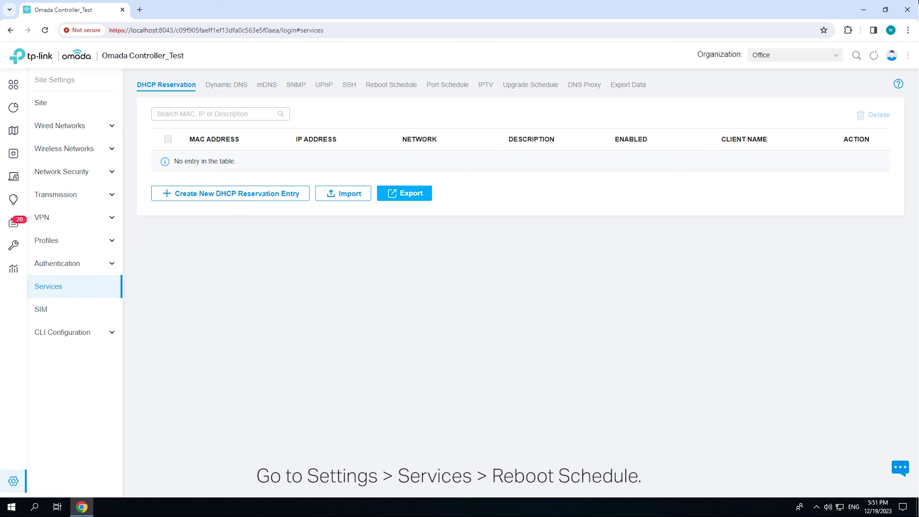
click(392, 84)
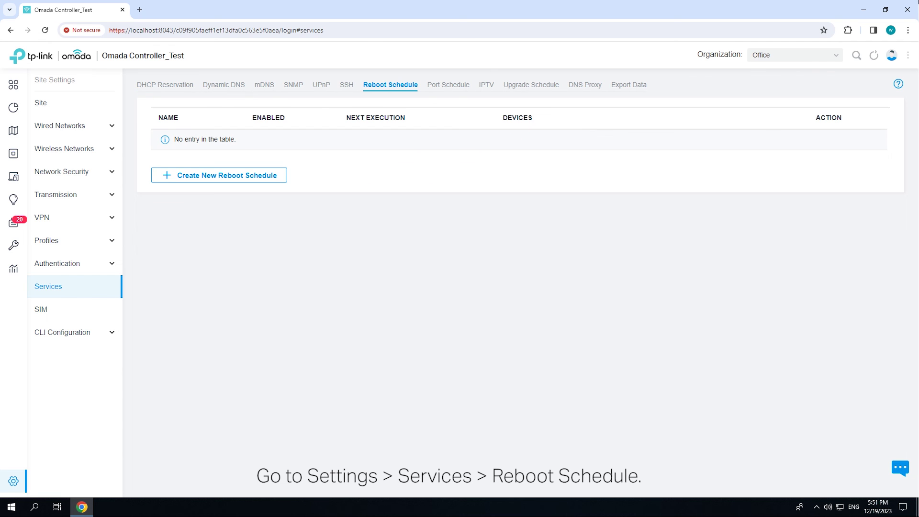
click(230, 176)
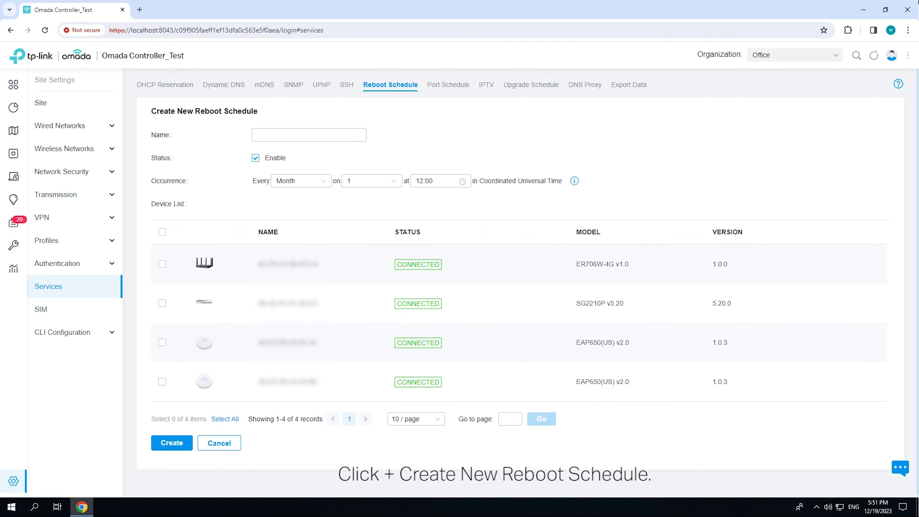
Name the reboot schedule Reboot EAP and set its occurrence time to 00:00
click(309, 134)
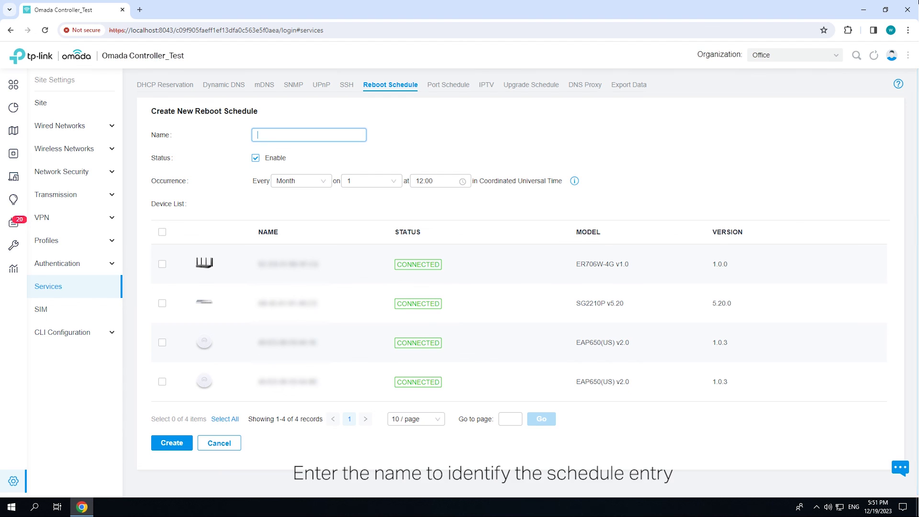
text(Reboot )
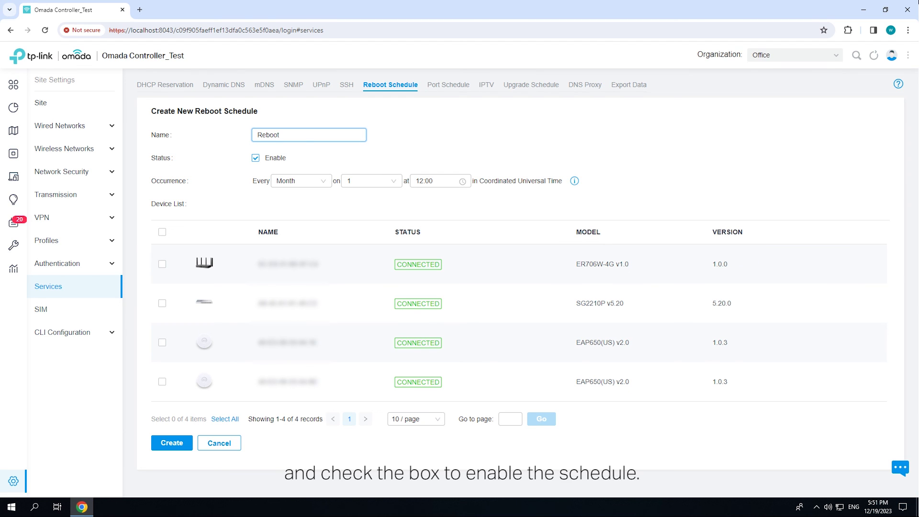
text(EAP)
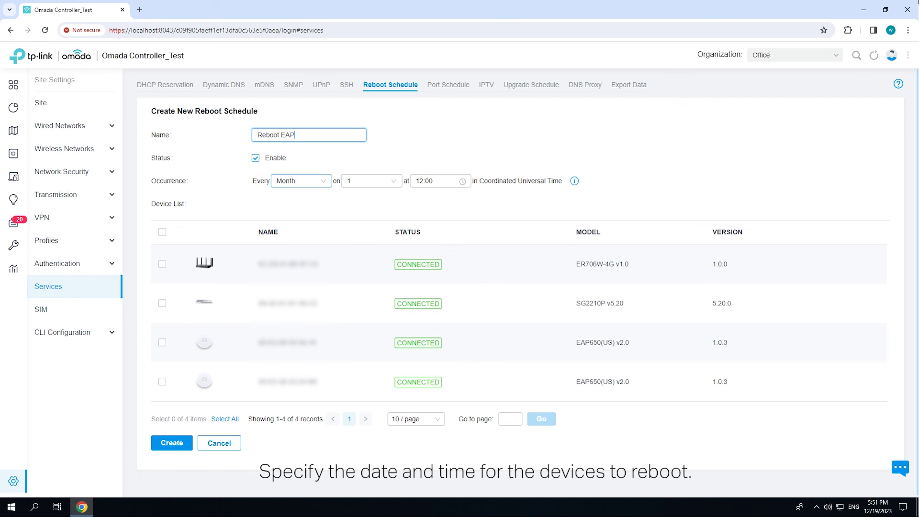
click(436, 181)
scroll(422, 209, up, 4)
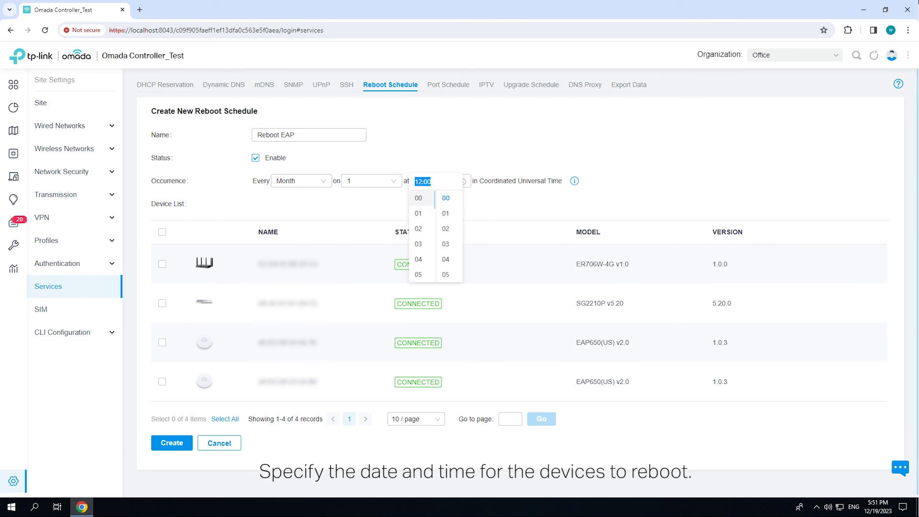
click(419, 198)
click(446, 198)
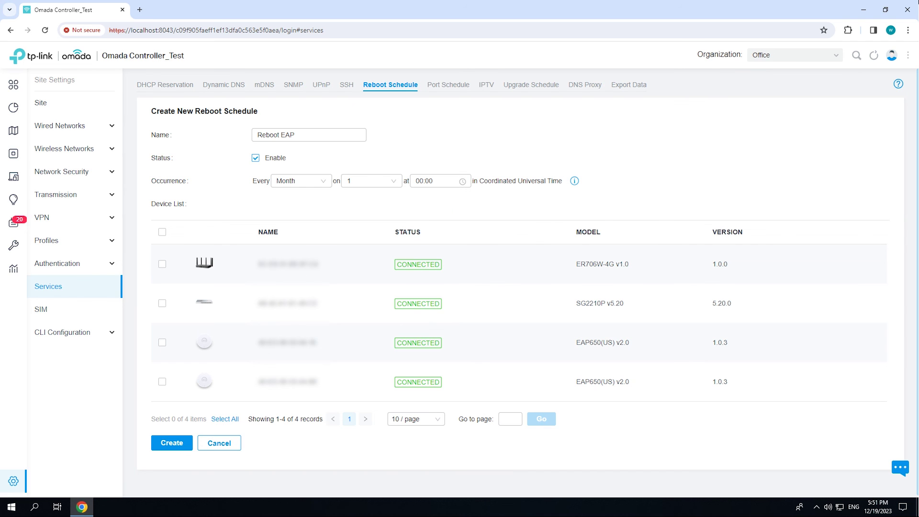
Select both EAP650(US) v2.0 access points for the reboot schedule and create it
click(163, 342)
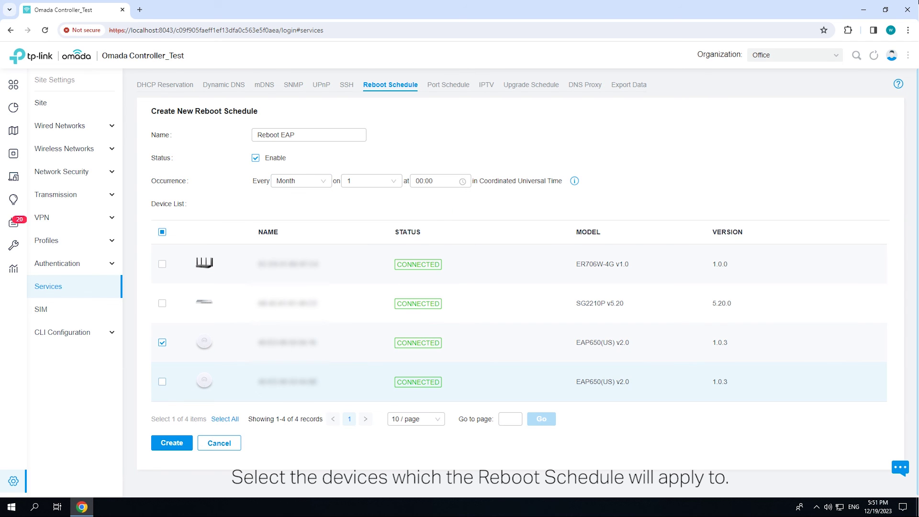
click(163, 382)
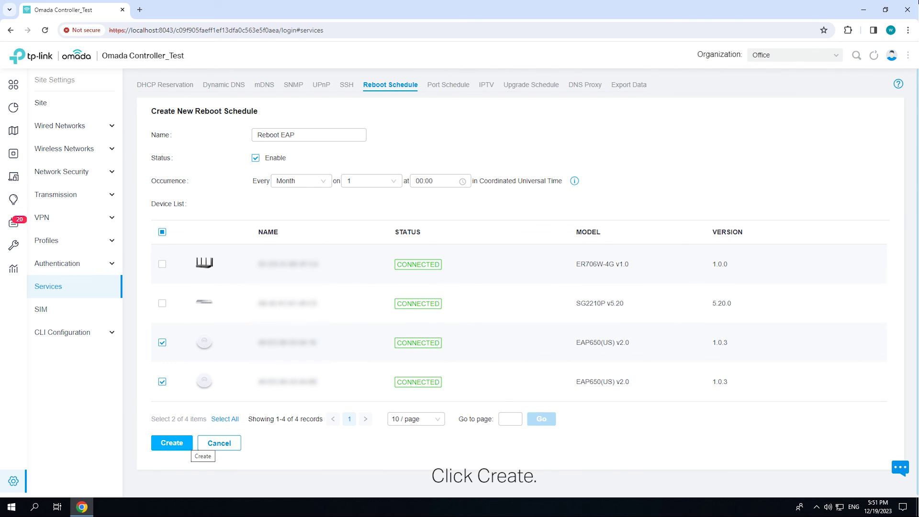
click(185, 443)
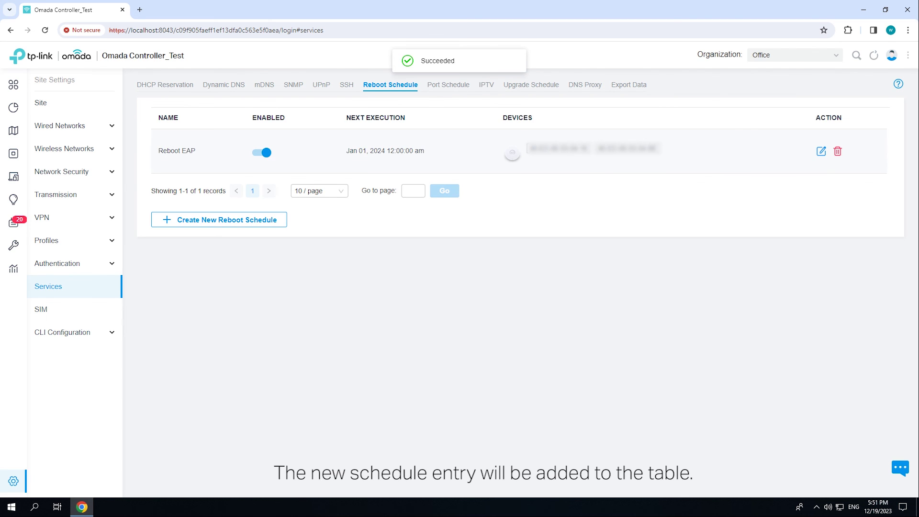